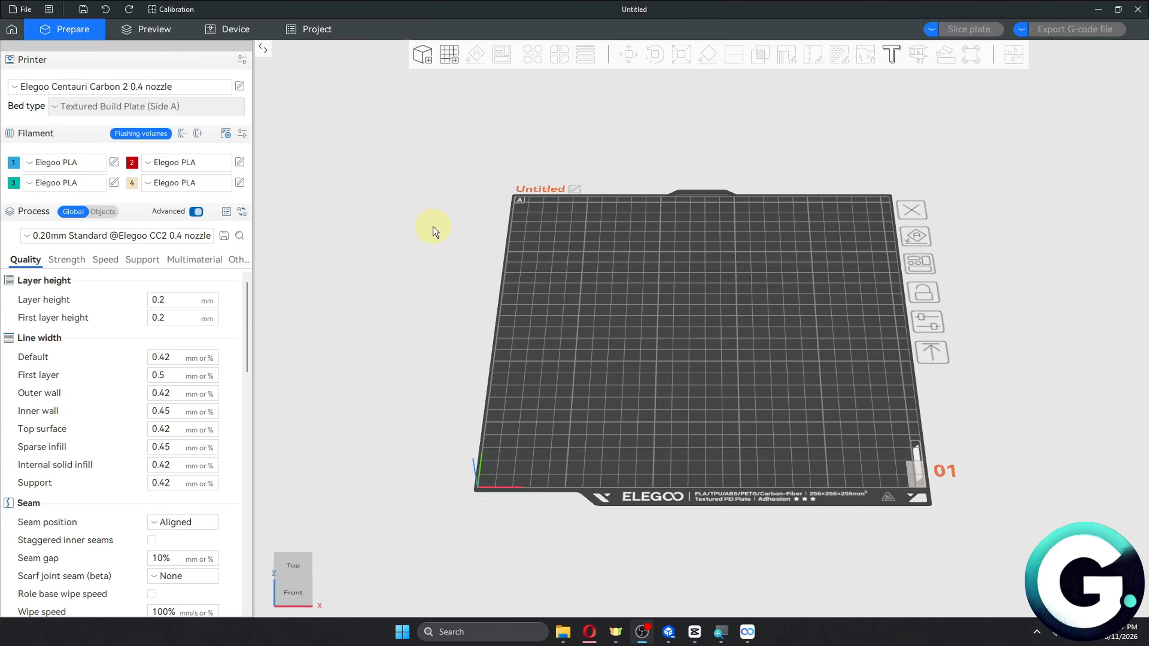
left_click(83, 87)
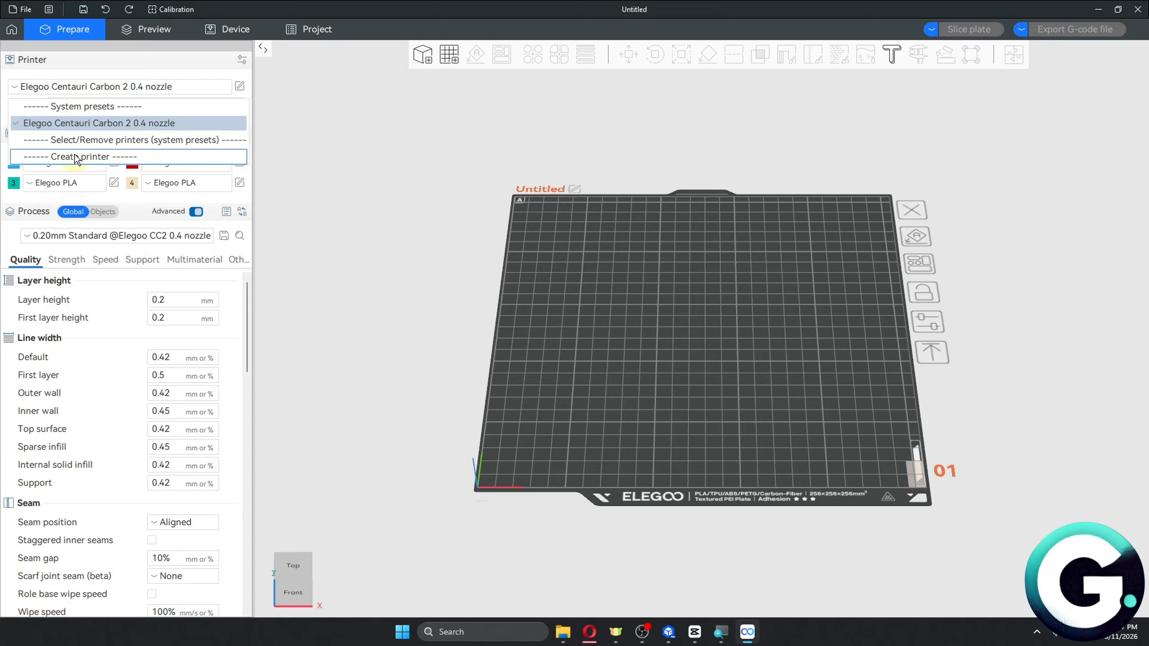
left_click(67, 157)
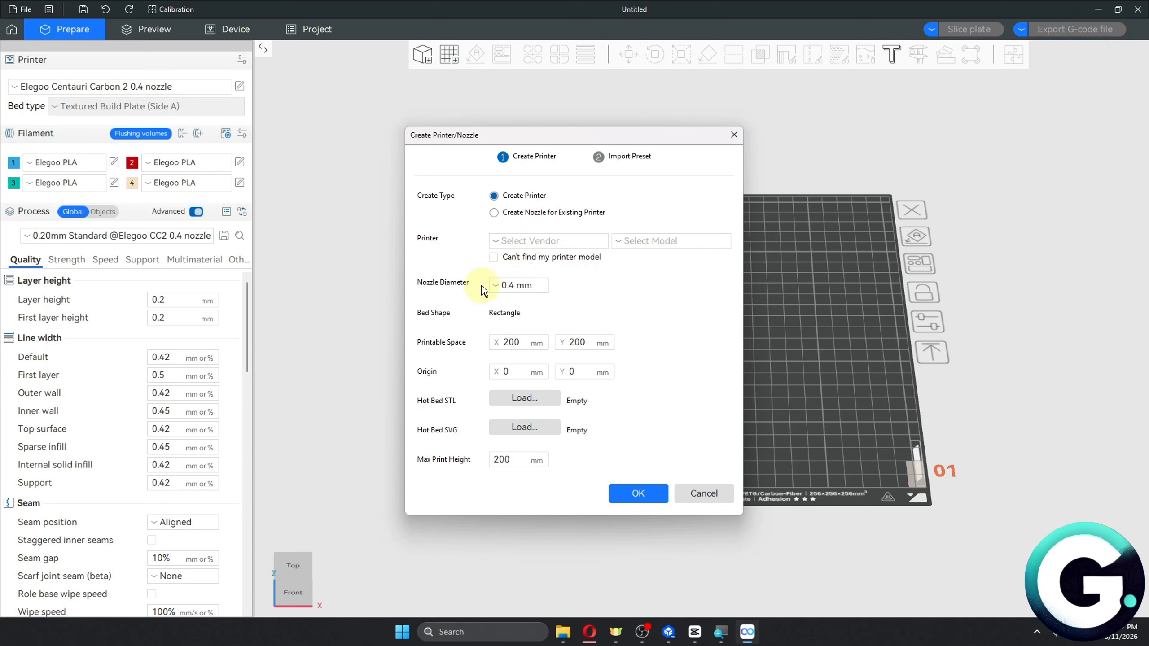
left_click(734, 134)
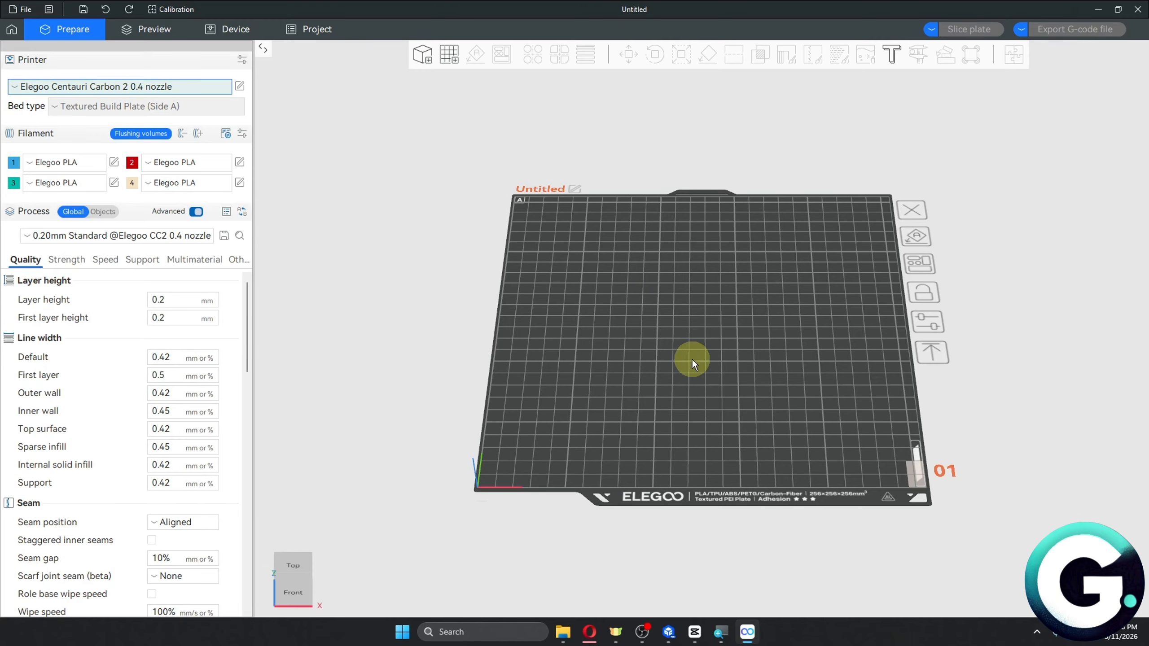
Add a cube primitive to the build plate.
left_click(696, 312)
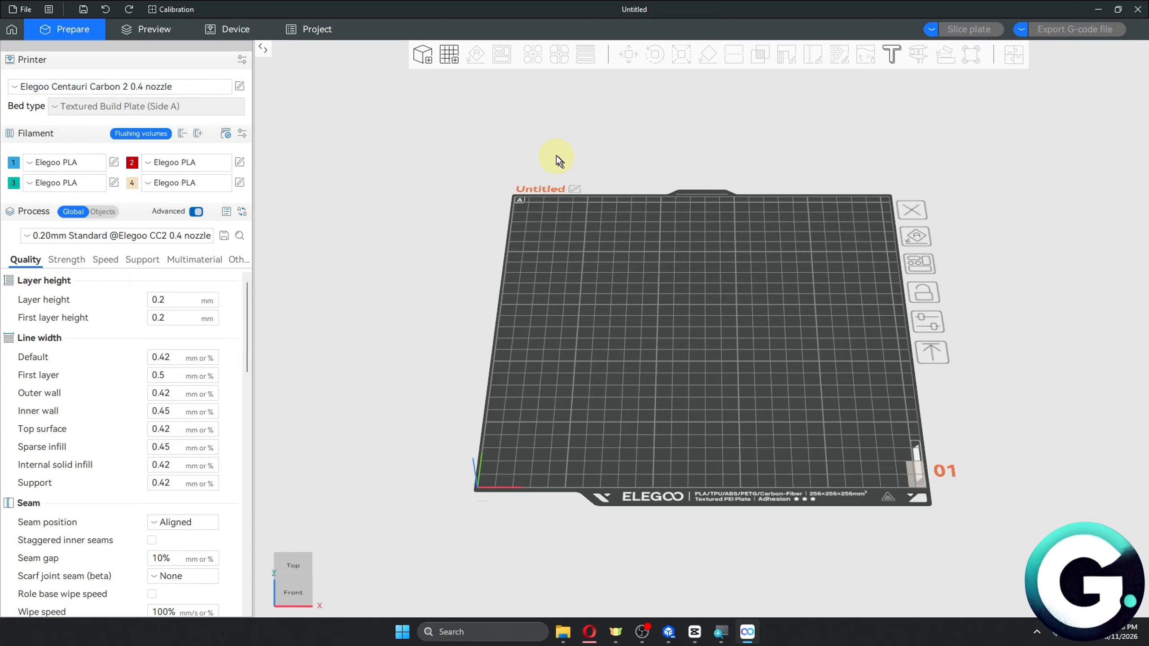
right_click(712, 291)
mouse_move(764, 384)
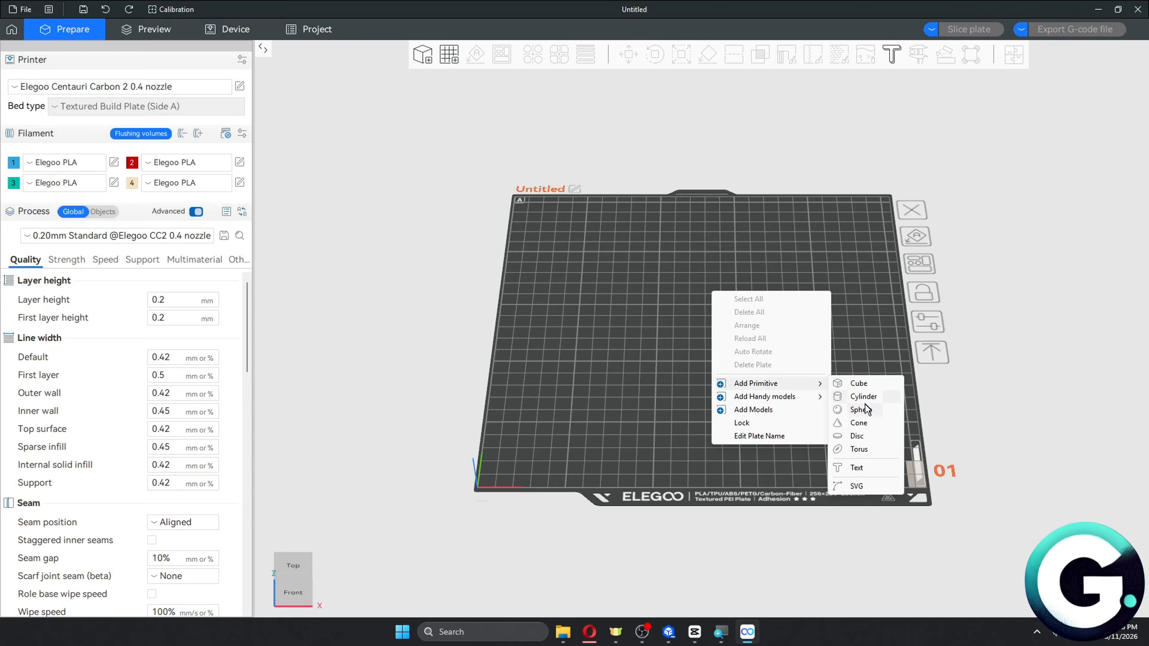
left_click(862, 383)
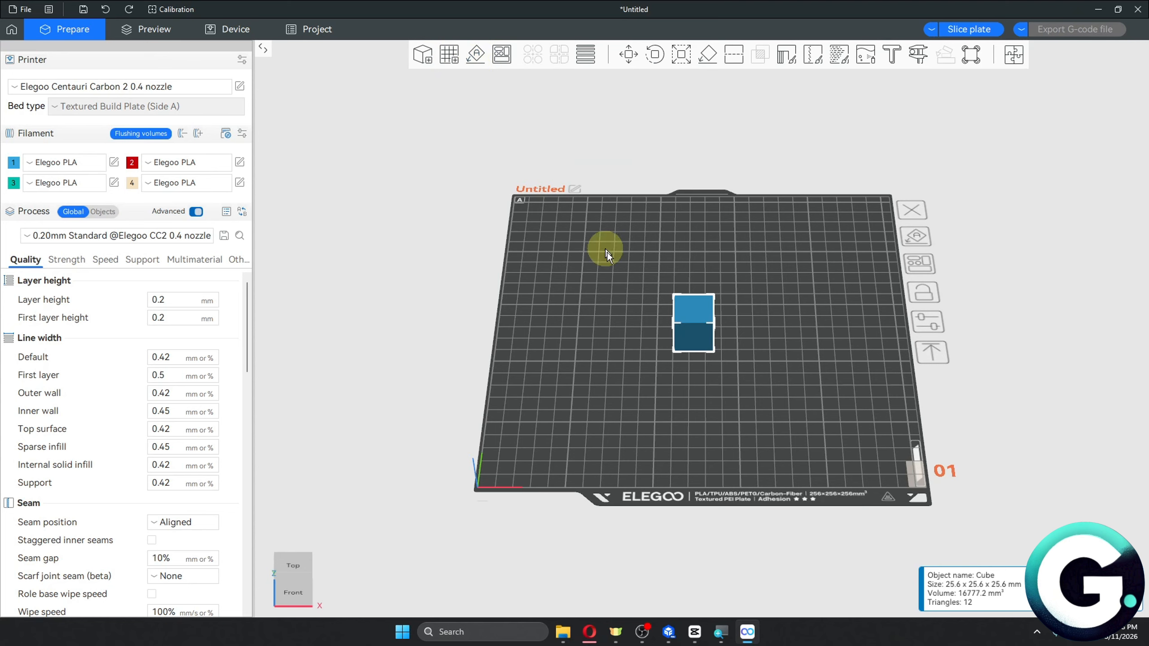
Apply adaptive variable layer height to the cube and adjust the smoothing radius.
left_click_drag(669, 307, 541, 206)
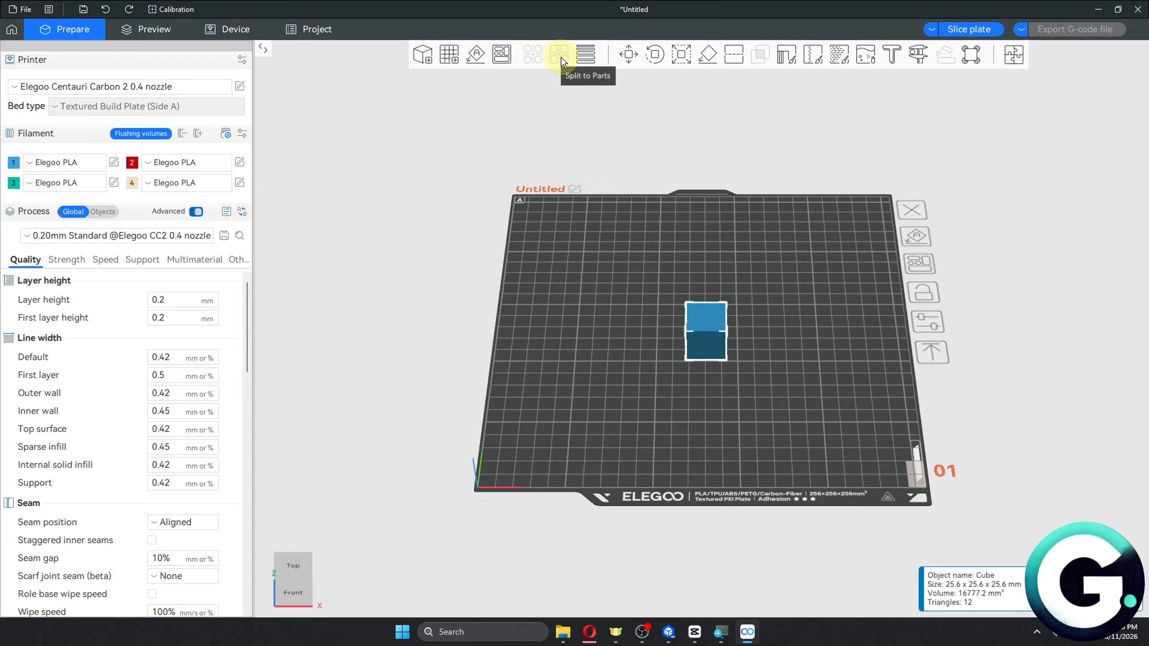
left_click(585, 56)
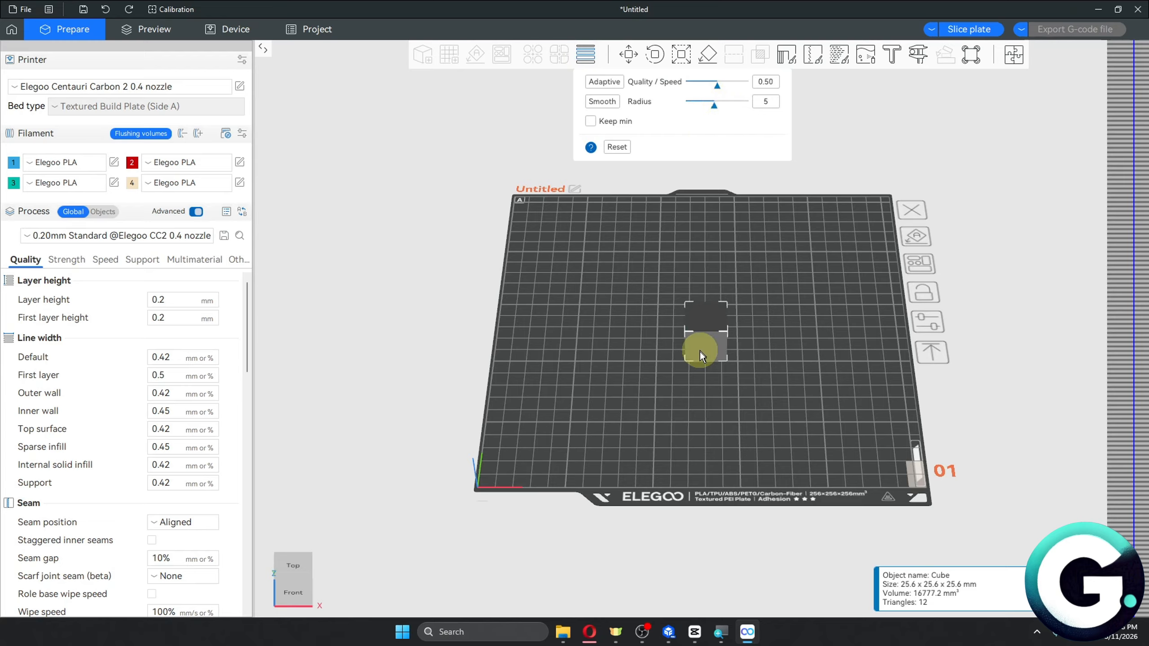
left_click_drag(701, 351, 684, 340)
left_click(606, 82)
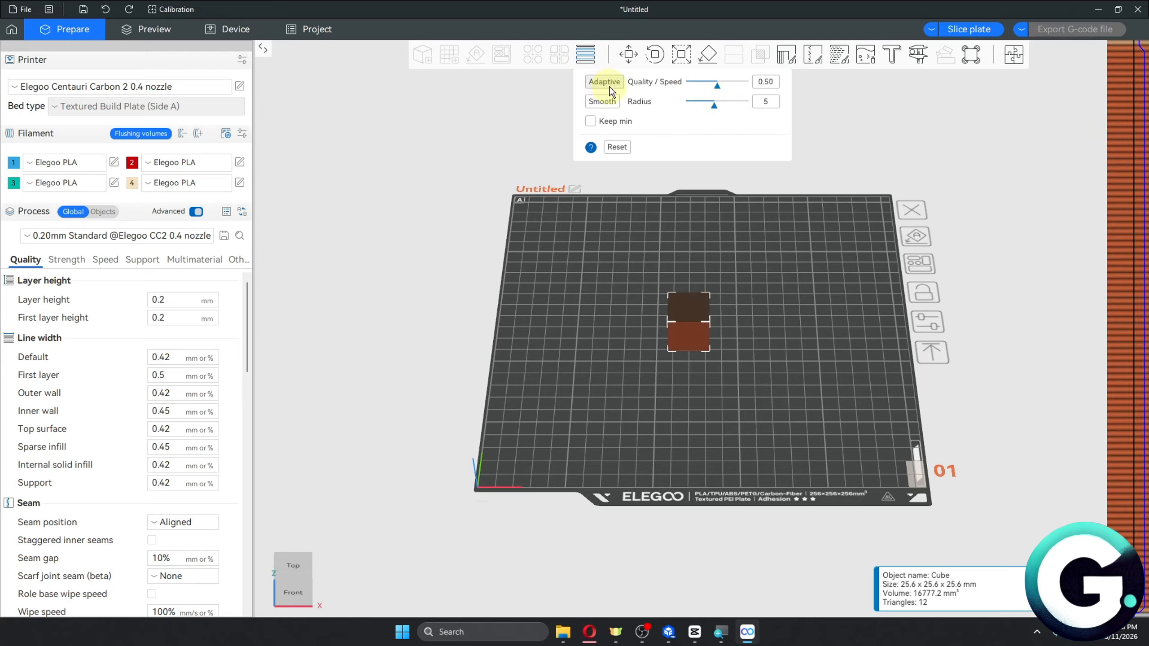
key("0")
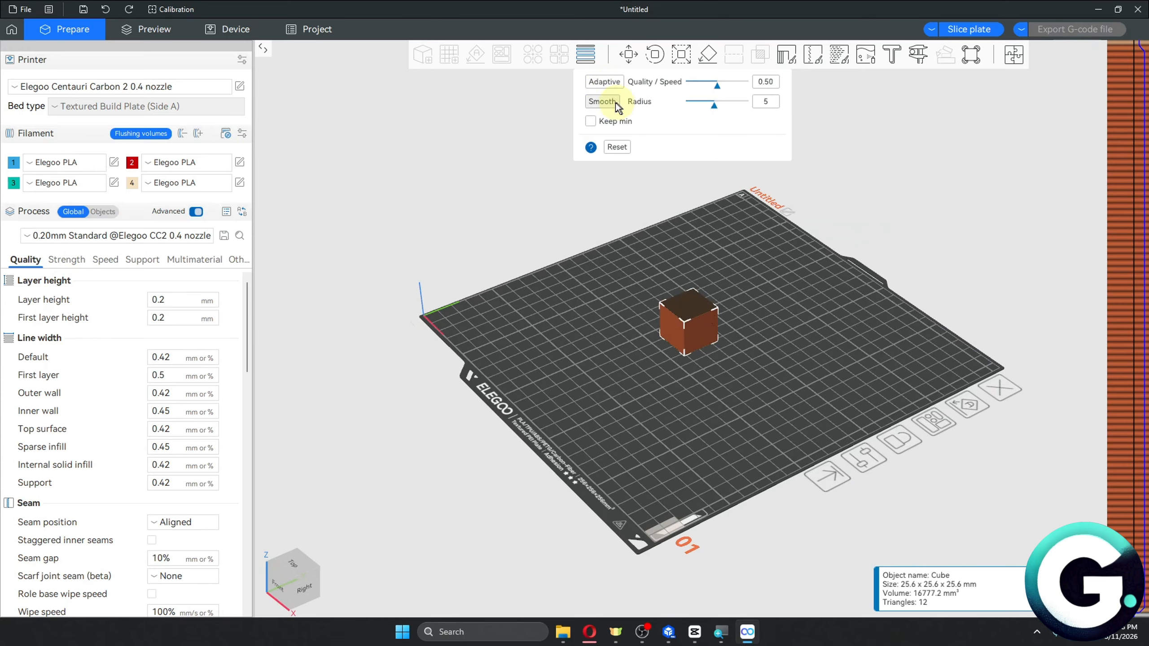
left_click_drag(715, 106, 739, 106)
left_click(586, 53)
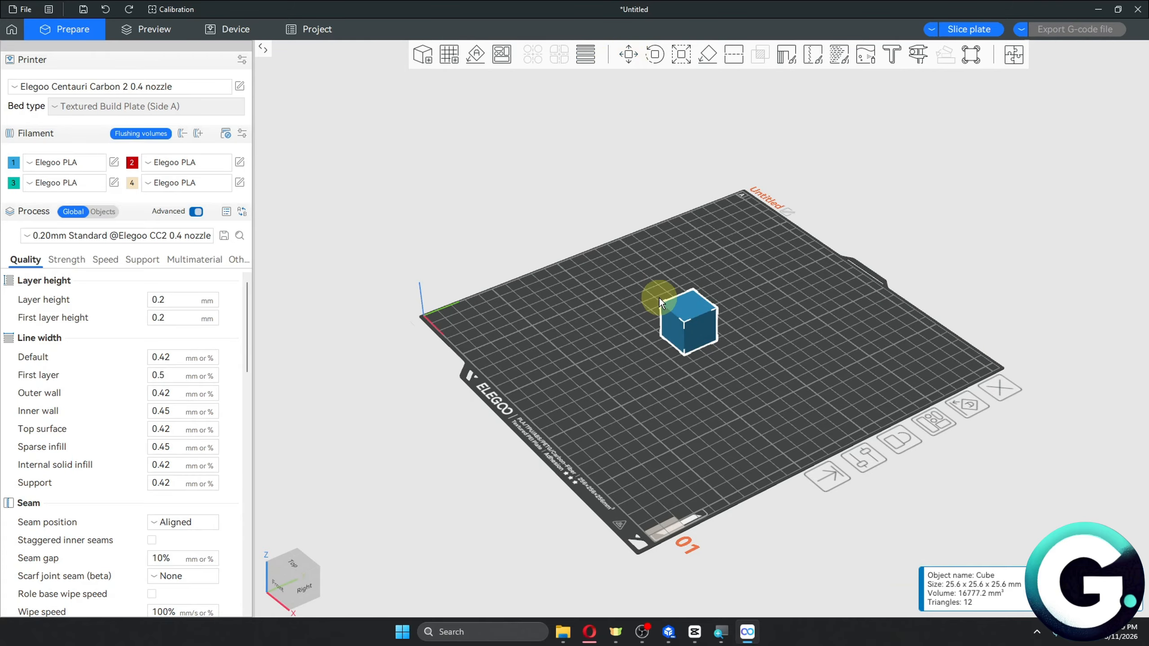
Rotate the cube freely around several axes with the Rotate tool.
scroll(729, 371, "up", 4)
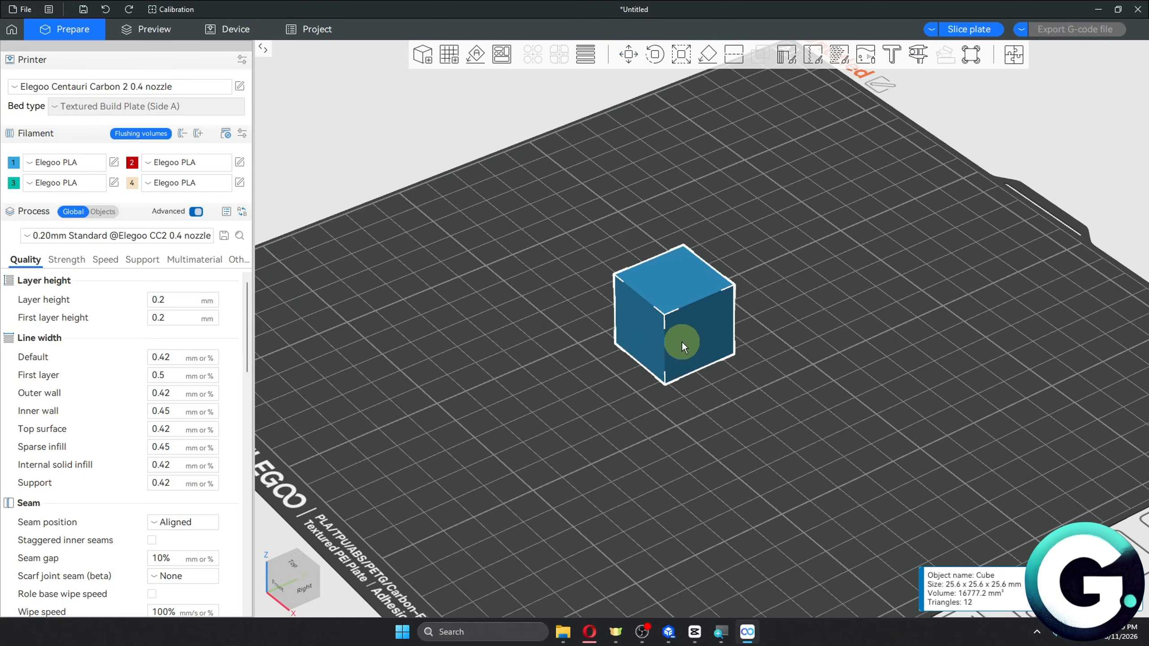
mouse_move(682, 342)
left_mouse_down()
mouse_move(690, 328)
mouse_move(666, 330)
mouse_move(681, 347)
left_mouse_up()
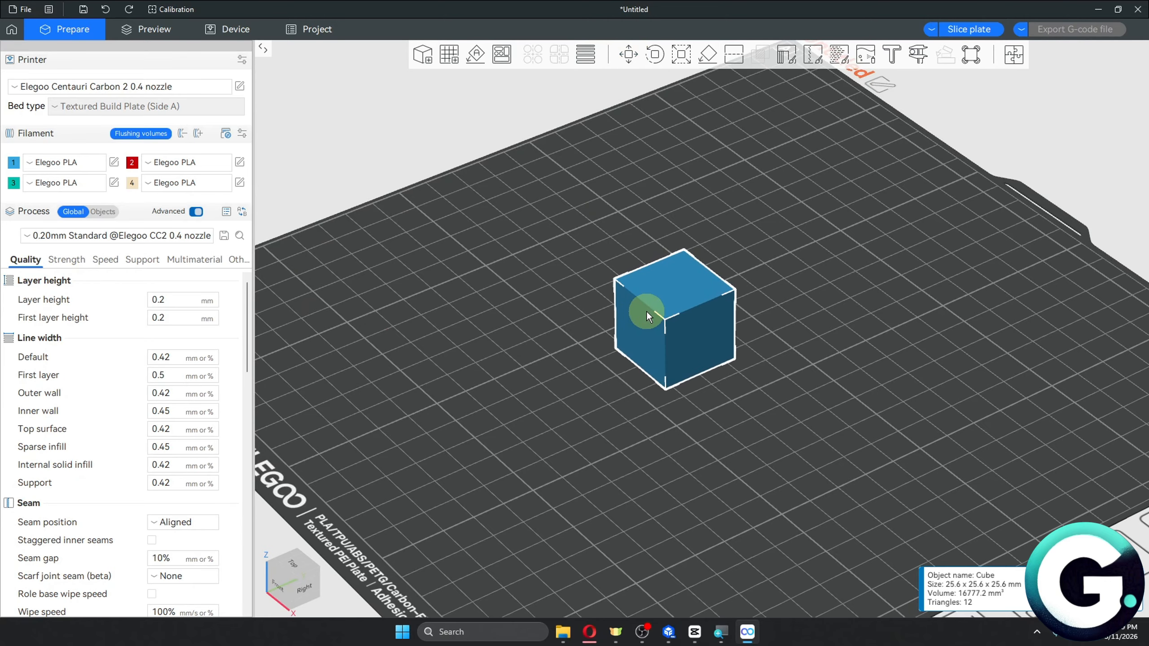
left_click(651, 54)
left_click_drag(691, 244, 733, 388)
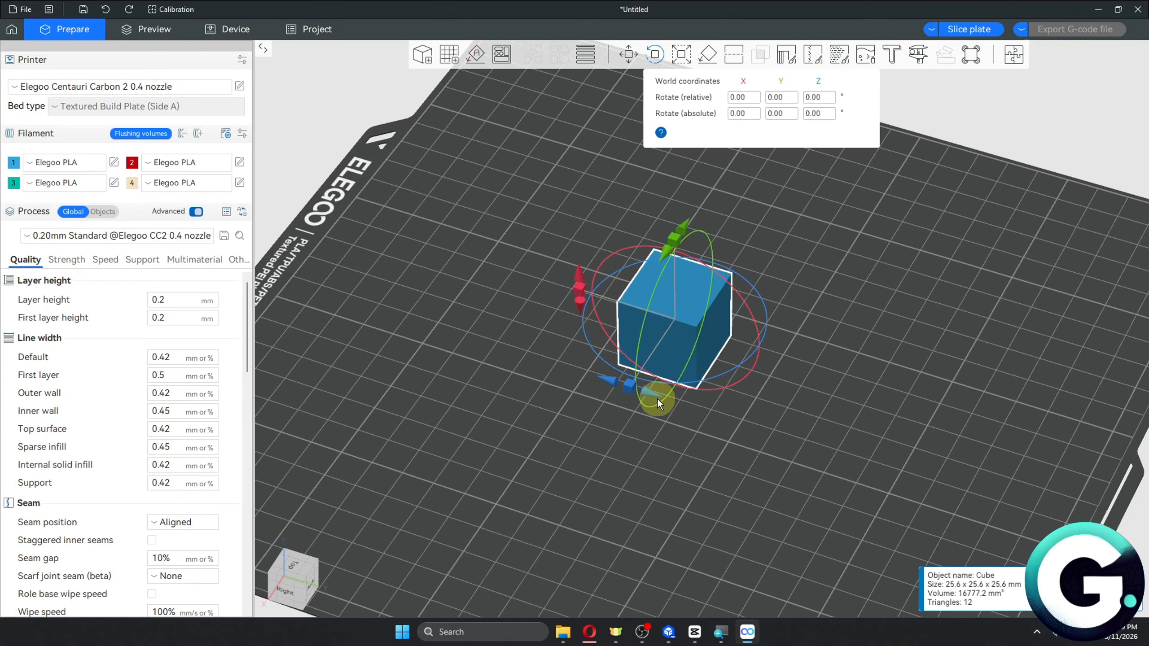
left_click_drag(657, 399, 686, 426)
left_click_drag(696, 346, 674, 313)
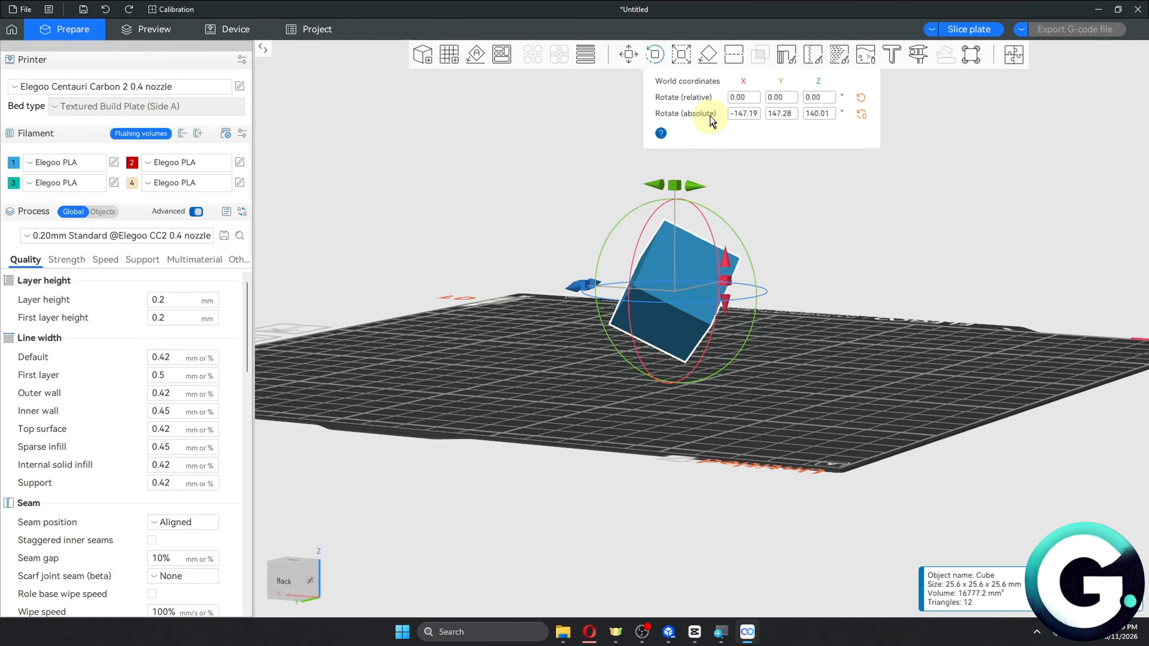
Scale the cube uniformly to about 150% with the Scale tool, undoing an extra handle drag.
left_click(682, 55)
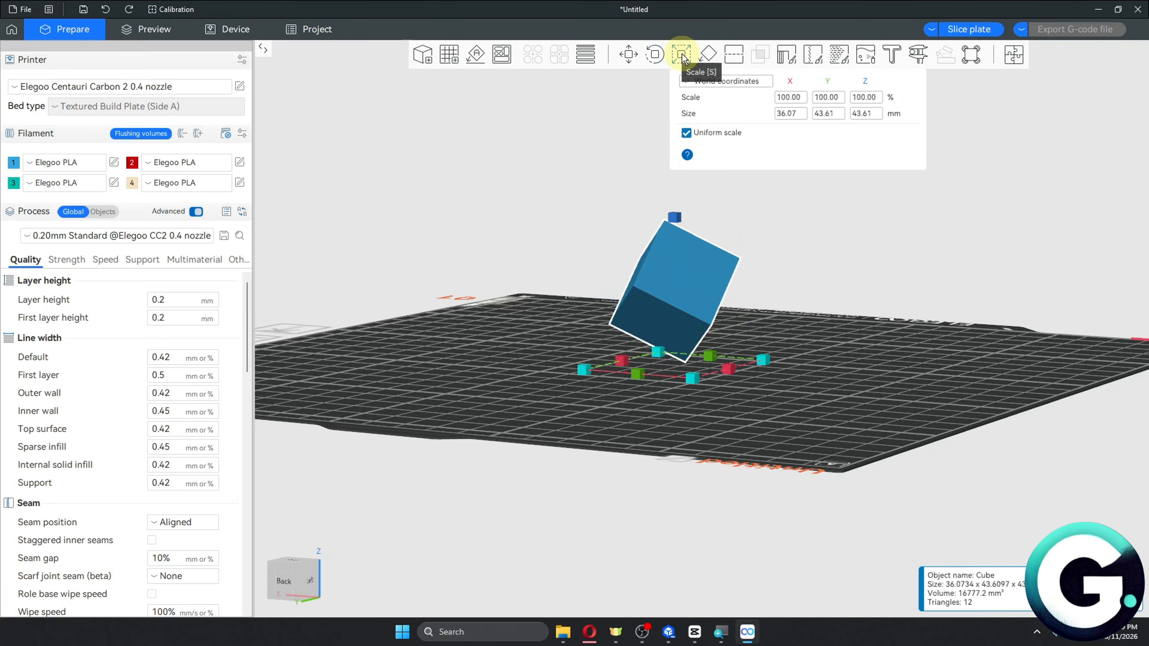
left_click_drag(814, 236, 656, 347)
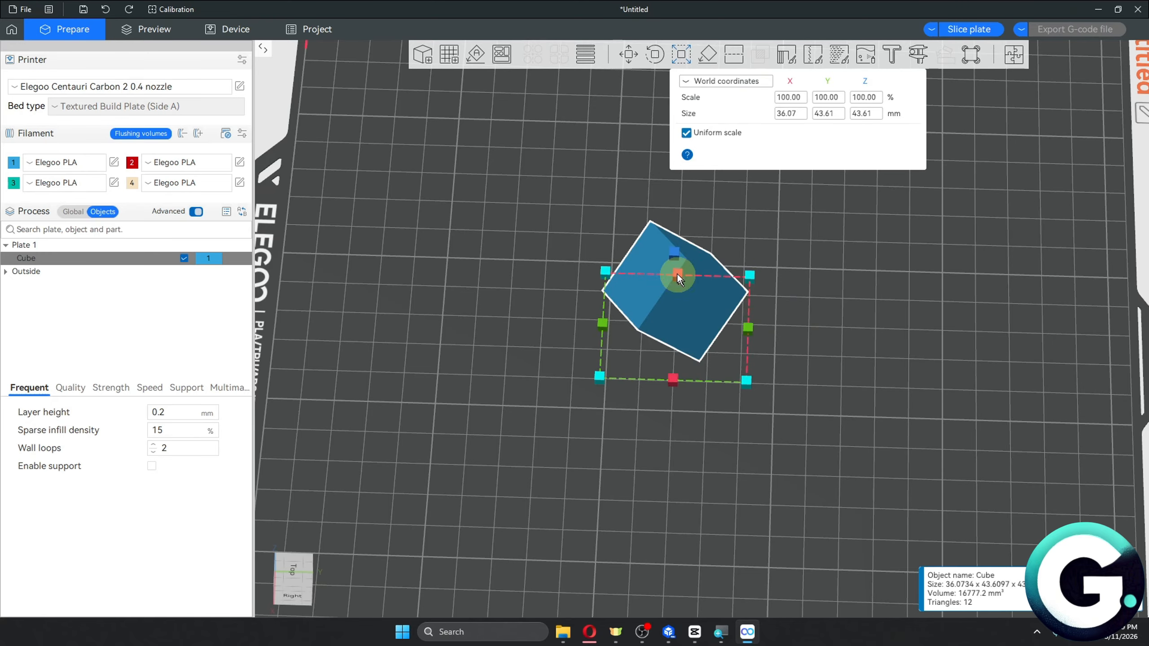
left_click_drag(749, 279, 786, 254)
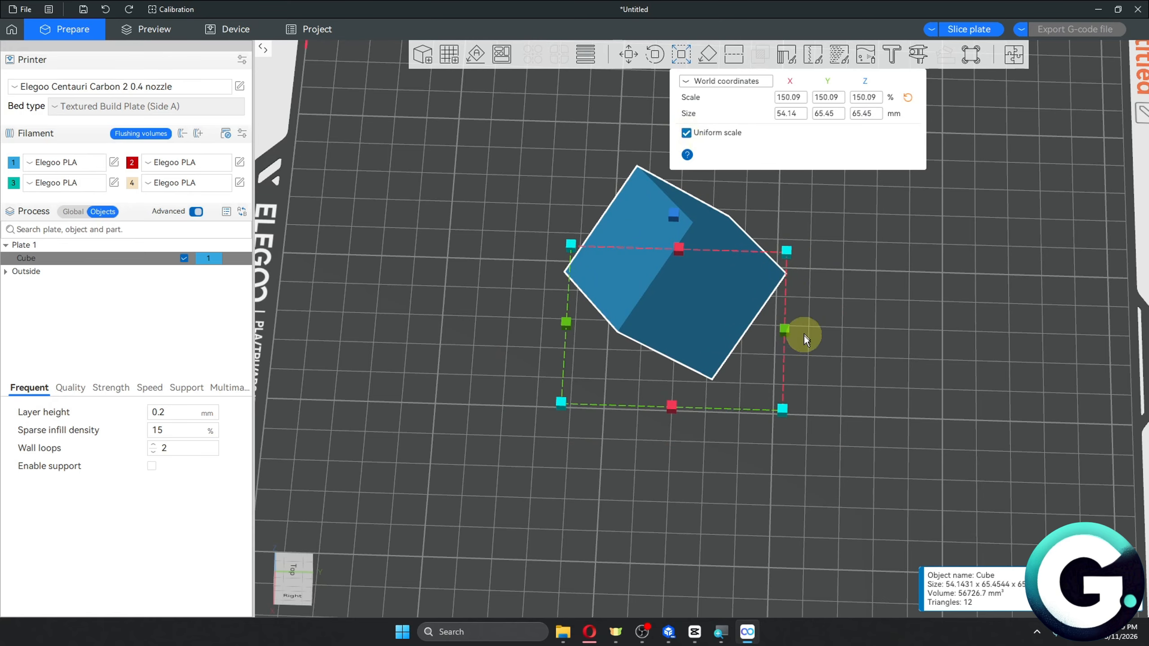
left_click_drag(786, 330, 950, 333)
key("ctrl+z")
Lay the cube flat on one of its faces with Lay on Face.
left_click(703, 55)
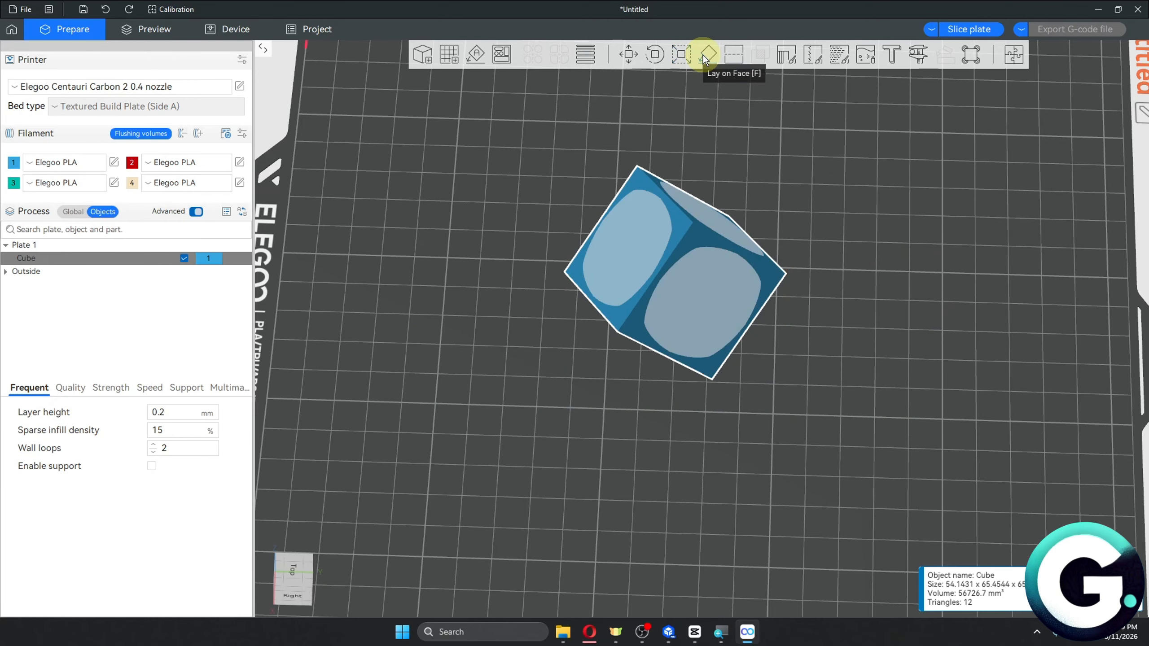
left_click_drag(901, 362, 768, 85)
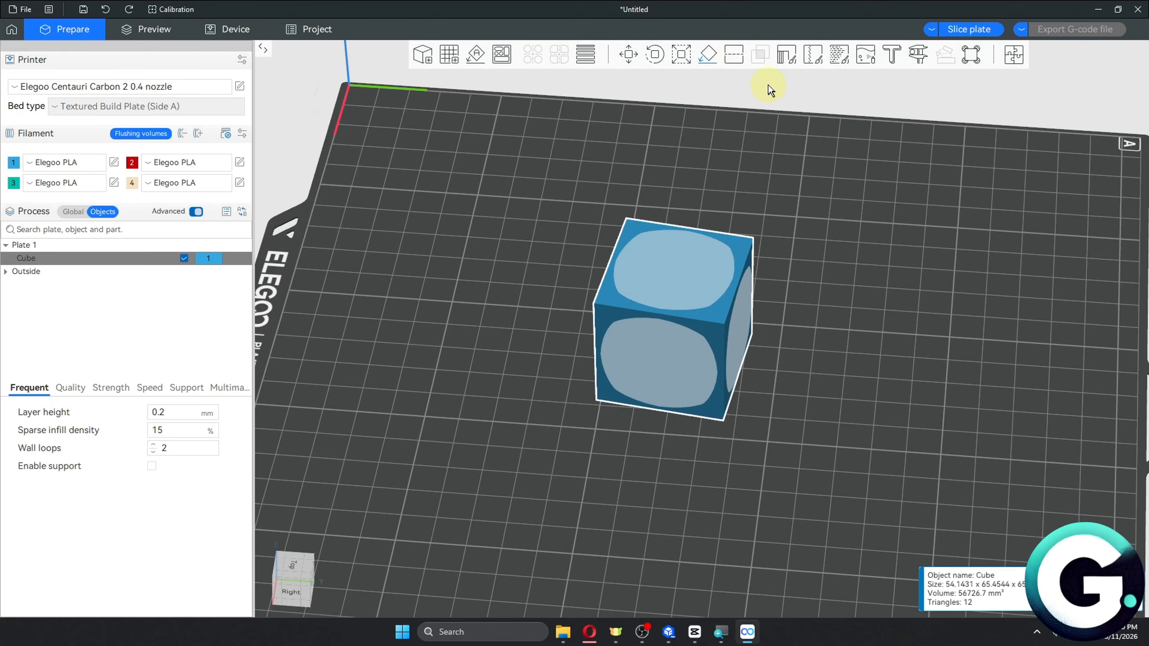
Start a planar cut and set the connector style to Prism and the shape to Hexagon.
left_click(733, 57)
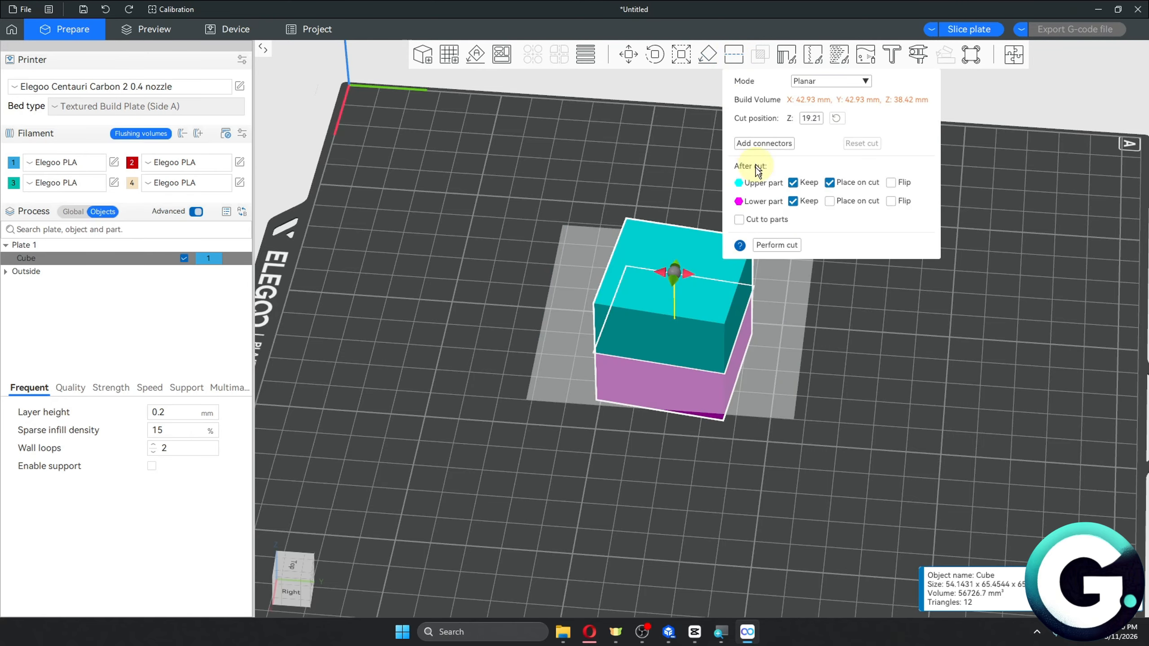
left_click_drag(957, 382, 931, 356)
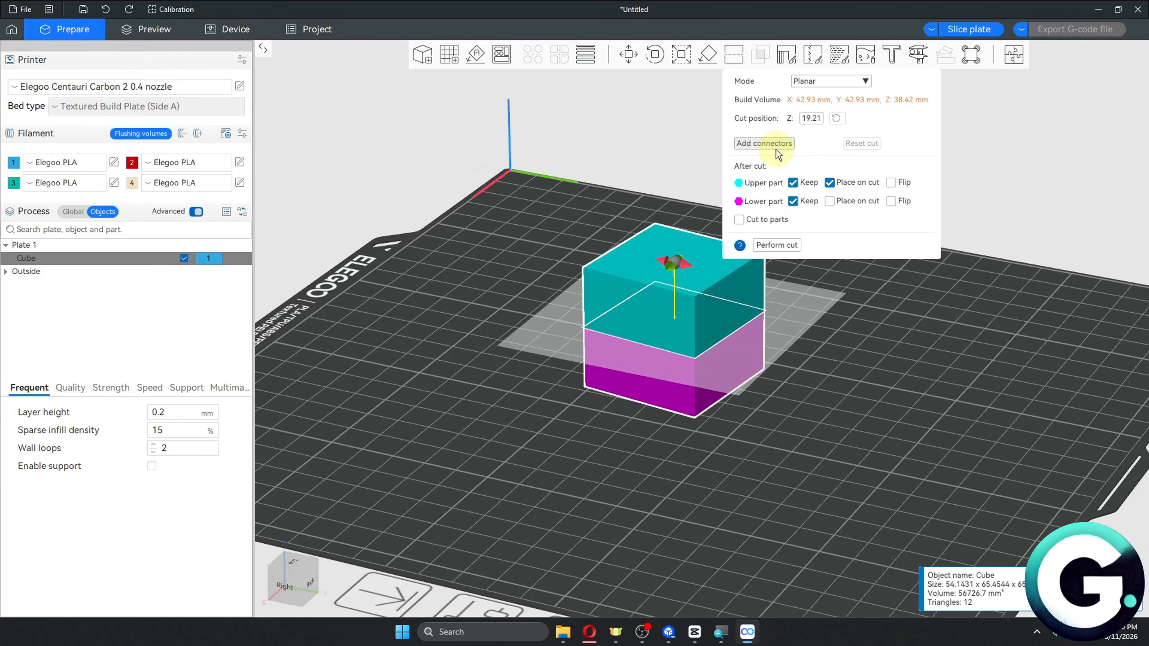
left_click(763, 144)
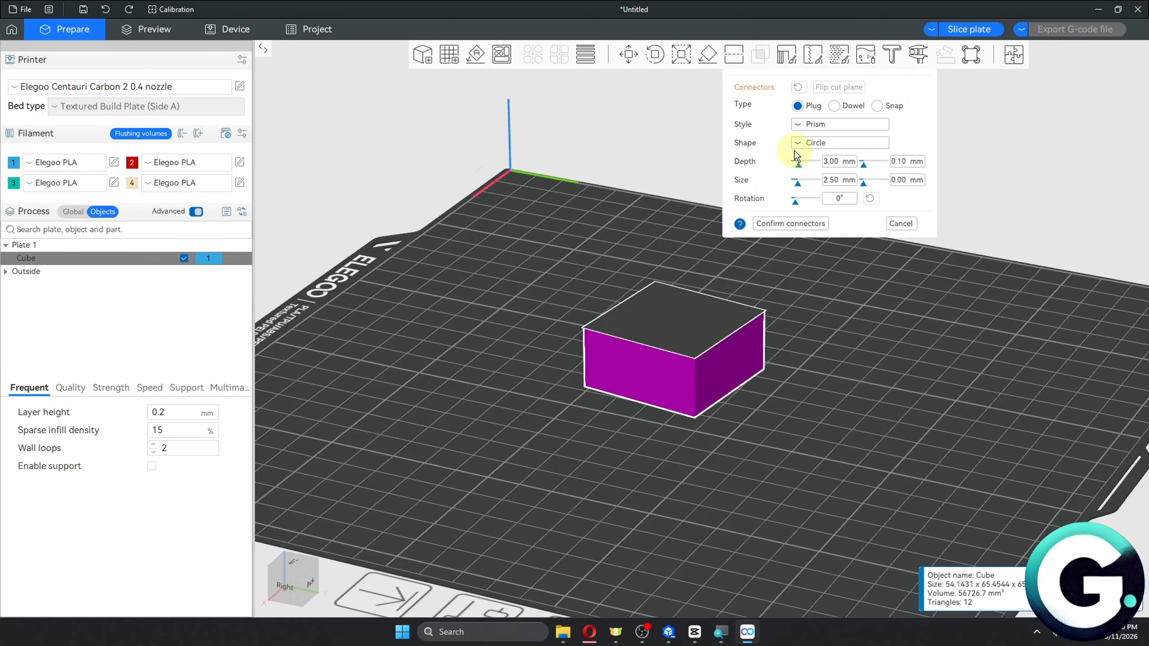
left_click(811, 123)
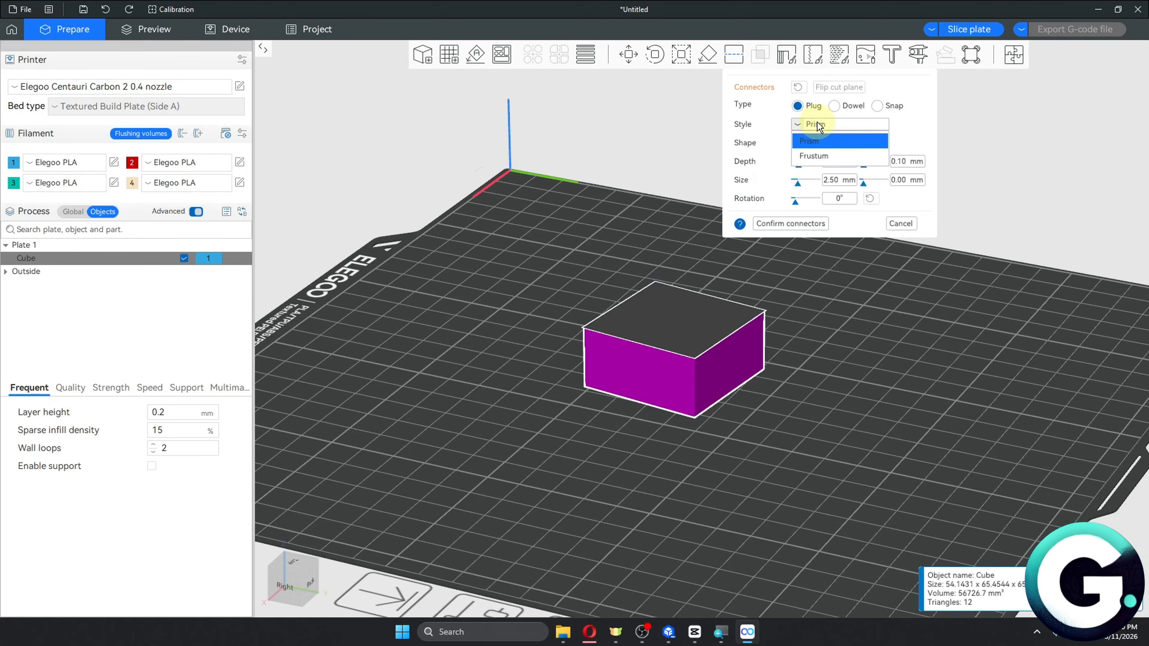
left_click(822, 132)
left_click(822, 144)
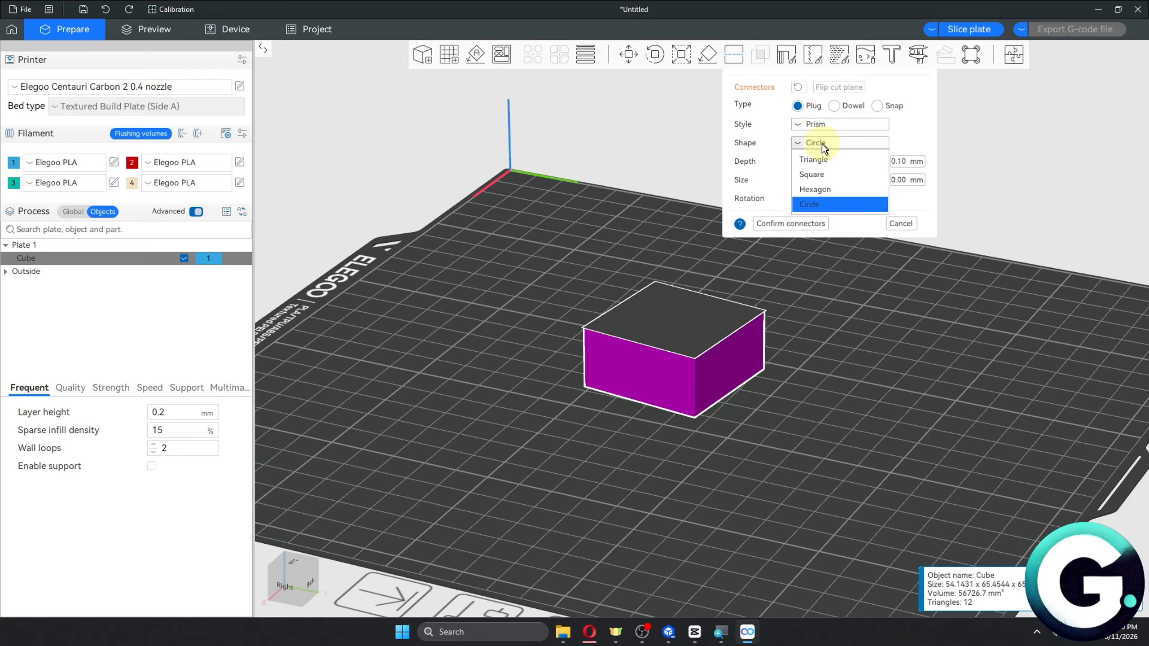
left_click(816, 189)
Place a hexagonal plug connector on the cut face, set depth to 9.42 mm and size to 13.44 mm, and confirm.
left_click_drag(901, 316, 661, 315)
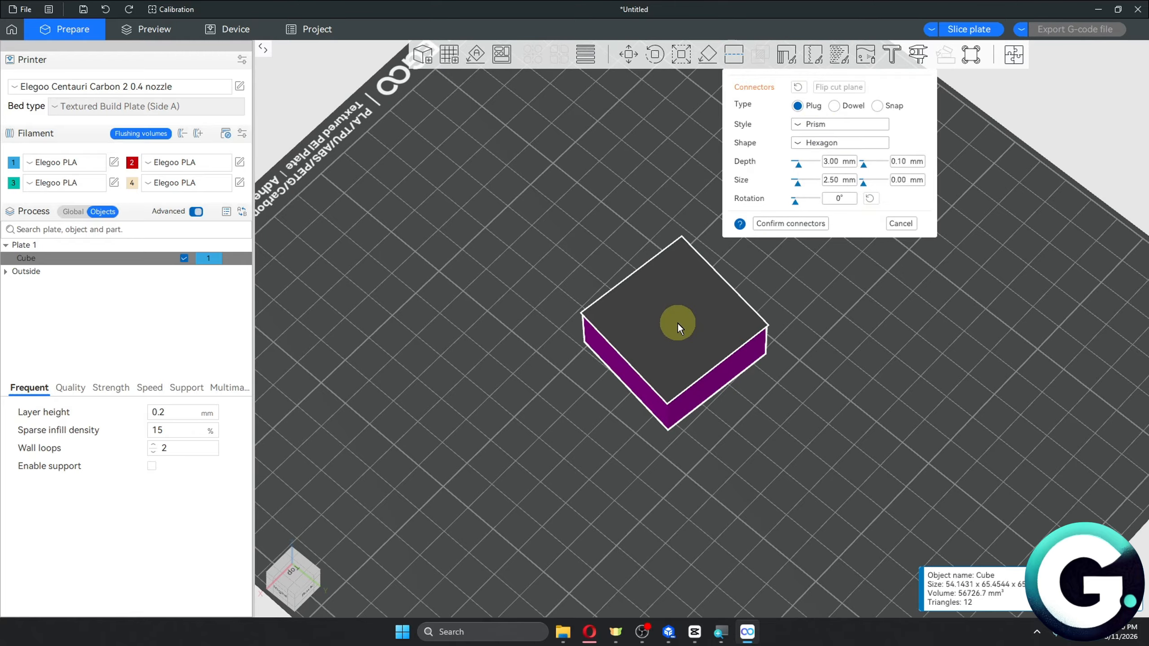
left_click(674, 316)
left_click_drag(798, 164, 813, 190)
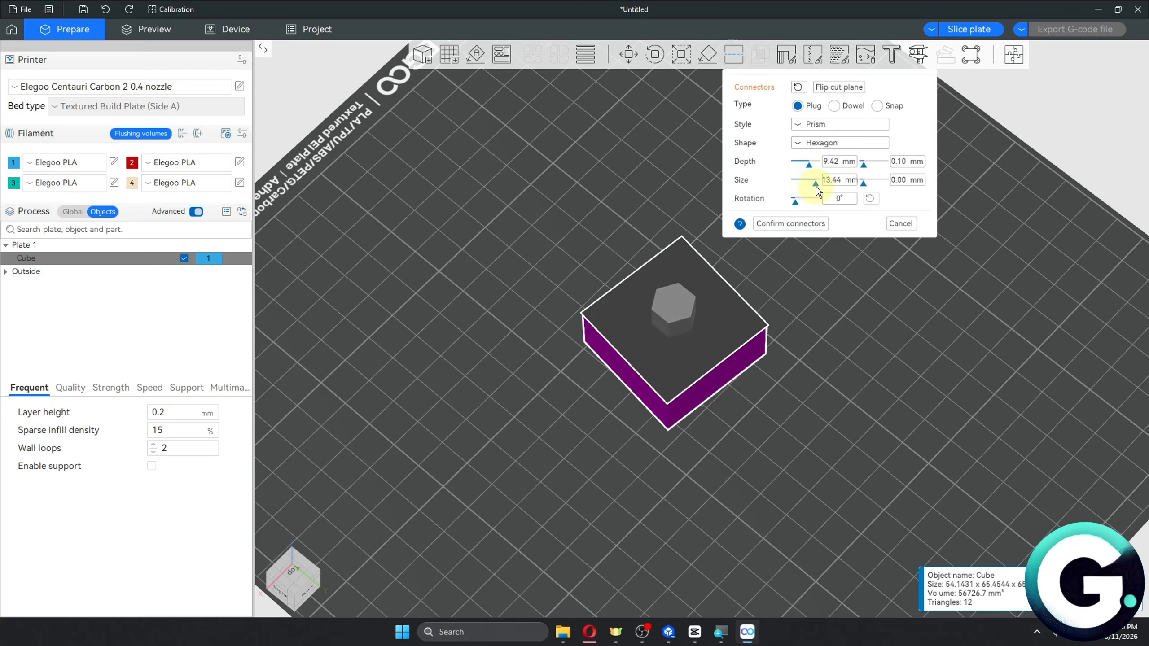
left_click(791, 223)
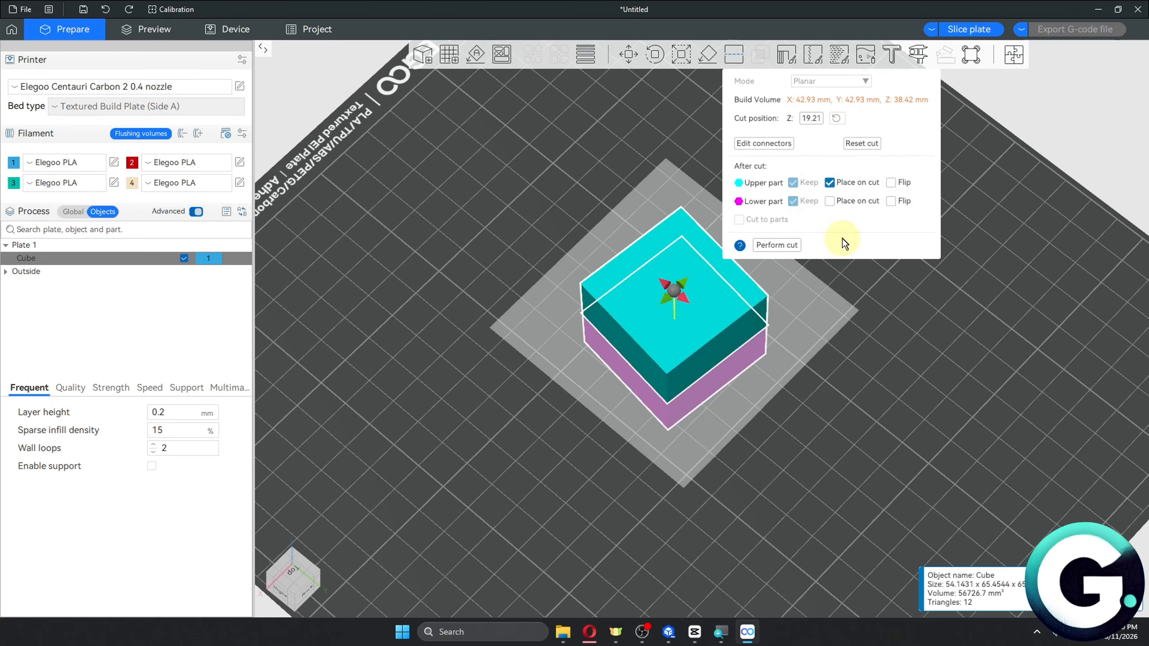
Perform the cut and move the upper part beside the lower part.
left_click(788, 249)
left_click_drag(888, 310, 895, 280)
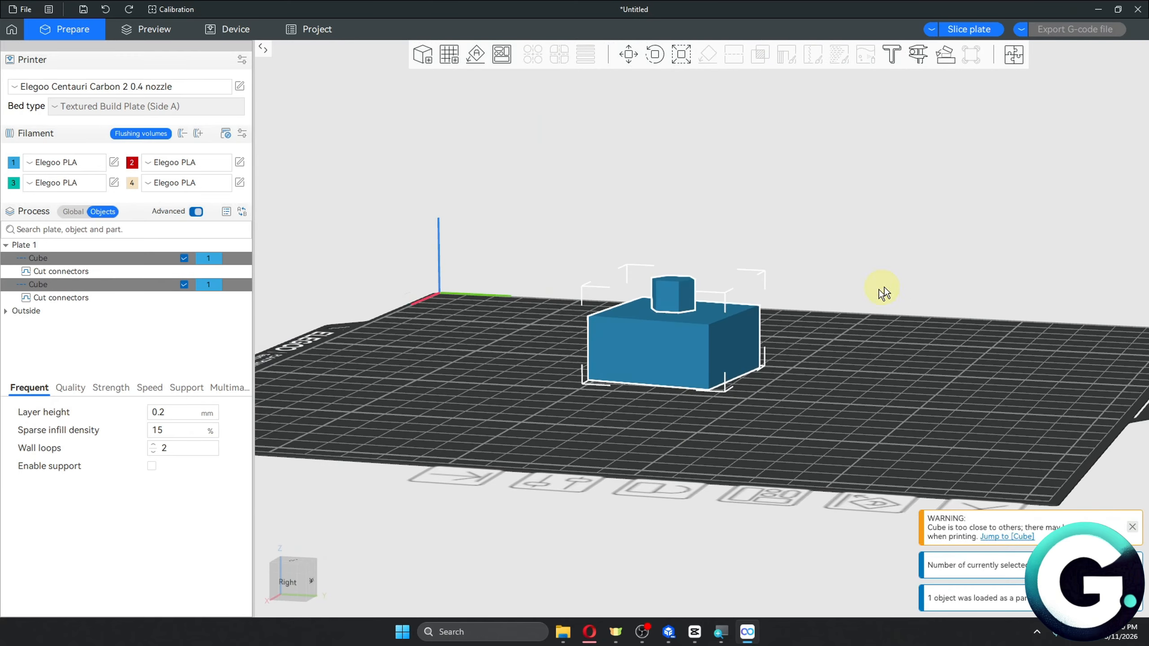
left_click_drag(670, 344, 847, 348)
left_click(720, 343)
left_click_drag(909, 351, 889, 323)
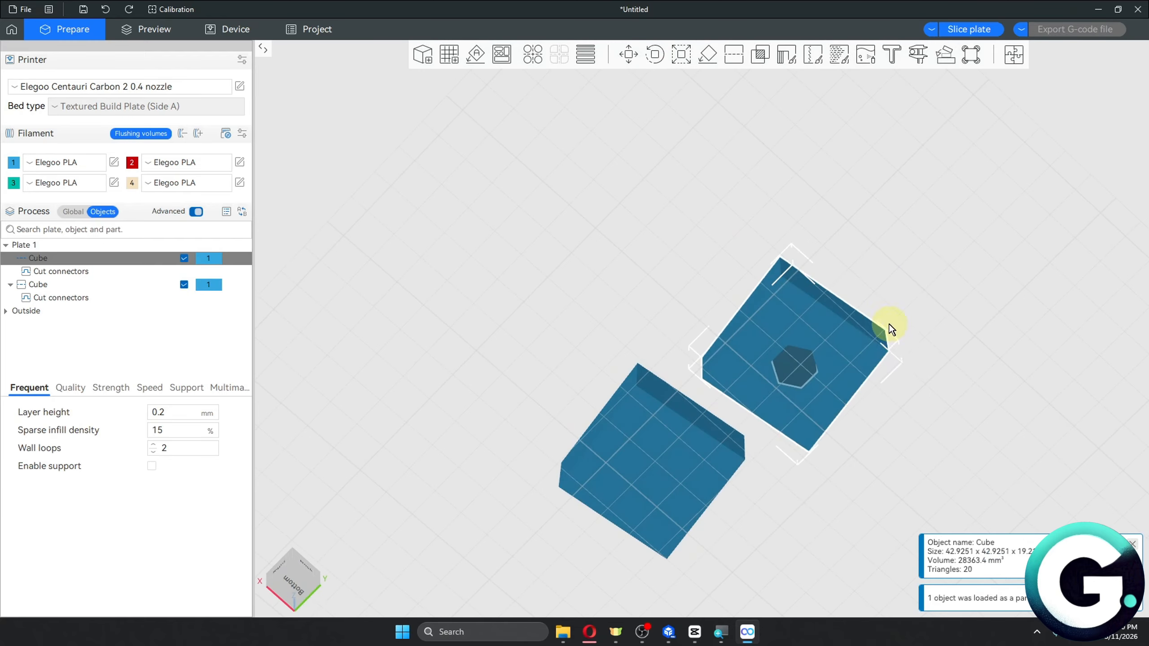
left_click_drag(896, 410, 690, 66)
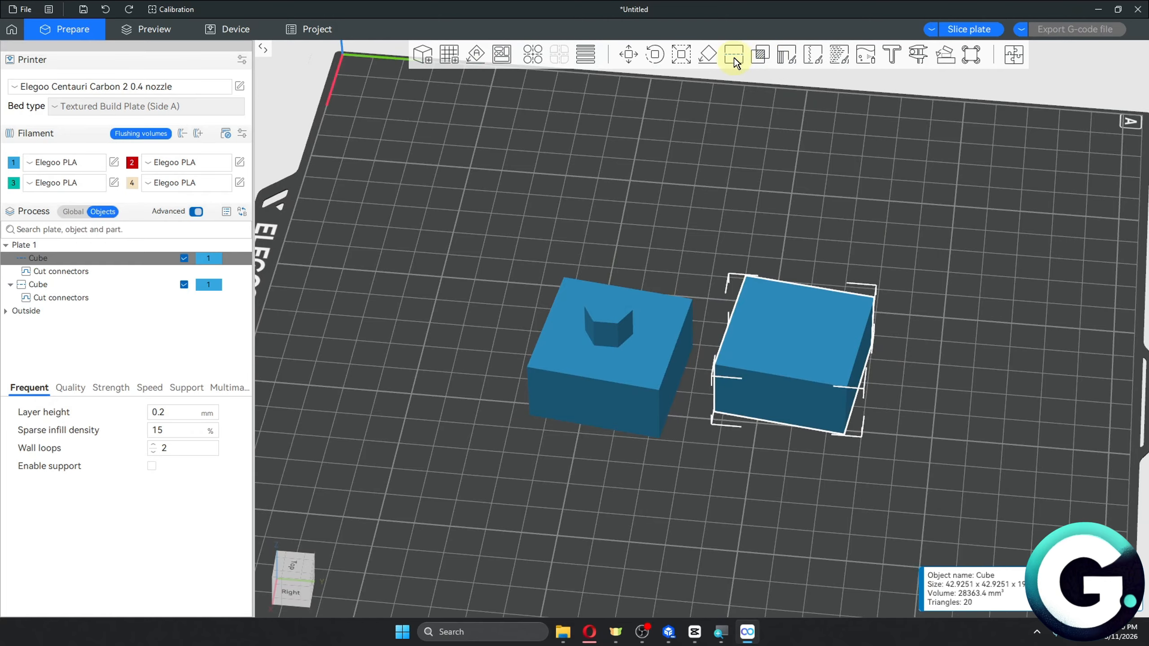
Open the mesh Boolean tool for the selected cube part.
left_click(766, 58)
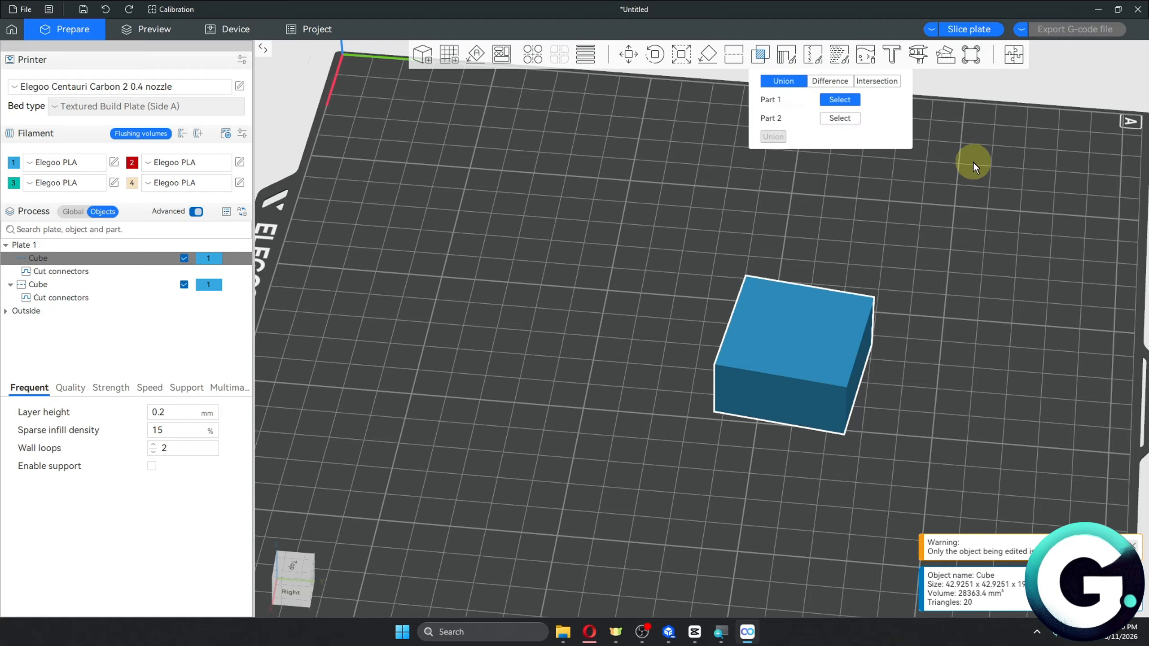
left_click(957, 178)
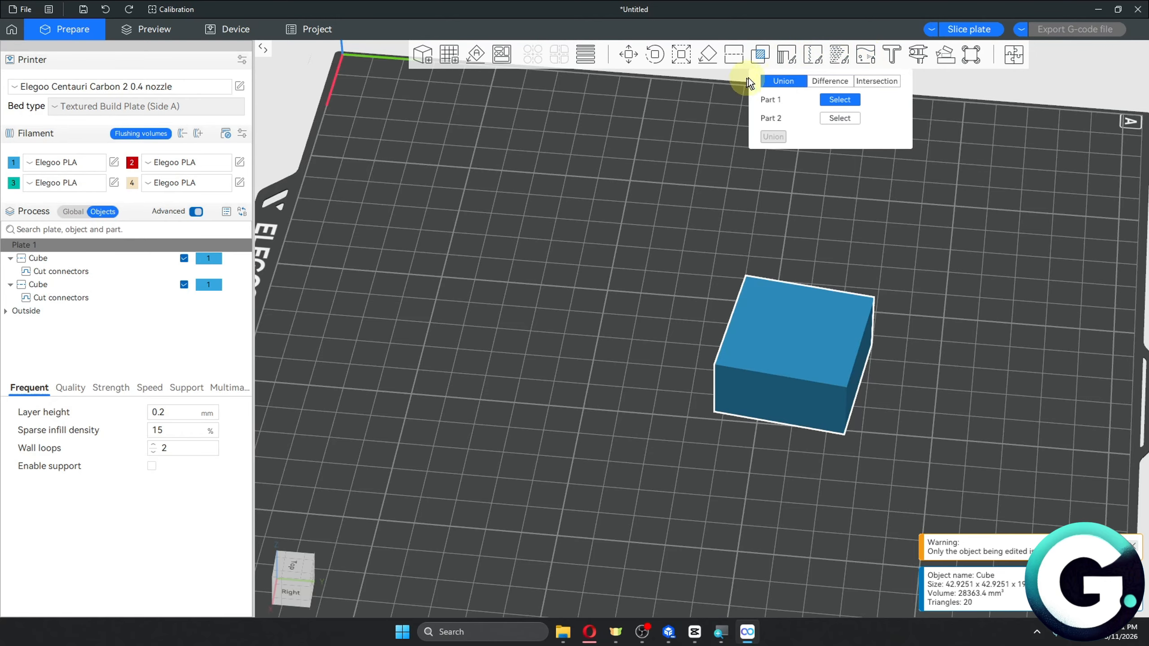
Open the support painting tool on the selected cube part.
left_click(792, 56)
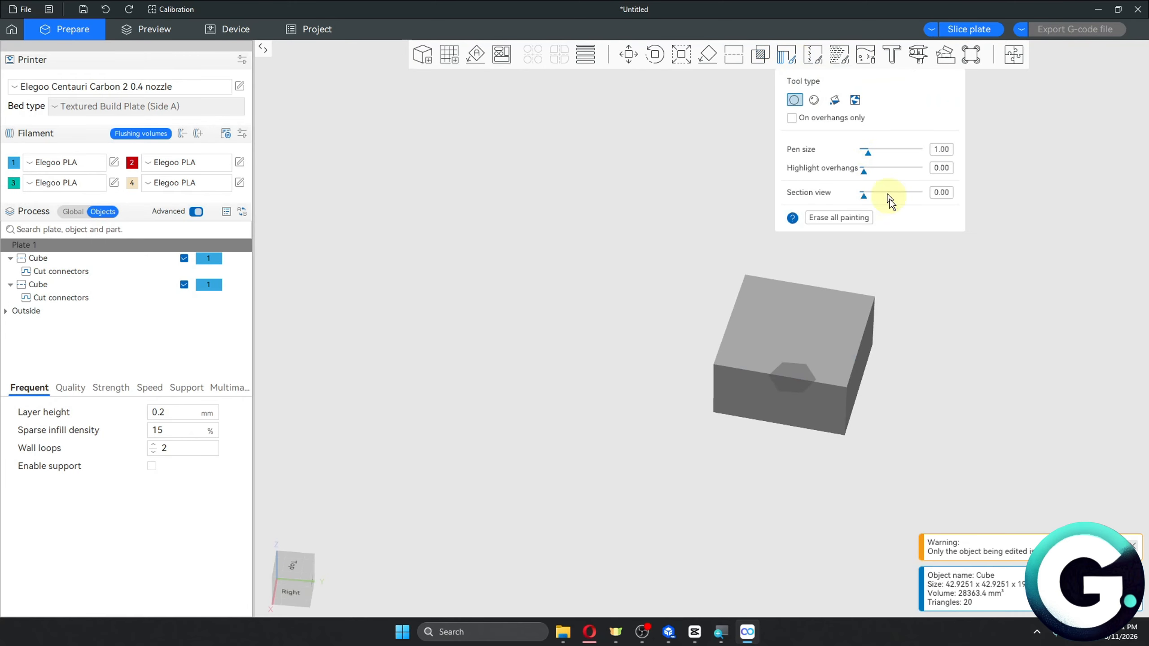
mouse_move(930, 294)
left_mouse_down()
mouse_move(856, 274)
mouse_move(786, 278)
left_mouse_up()
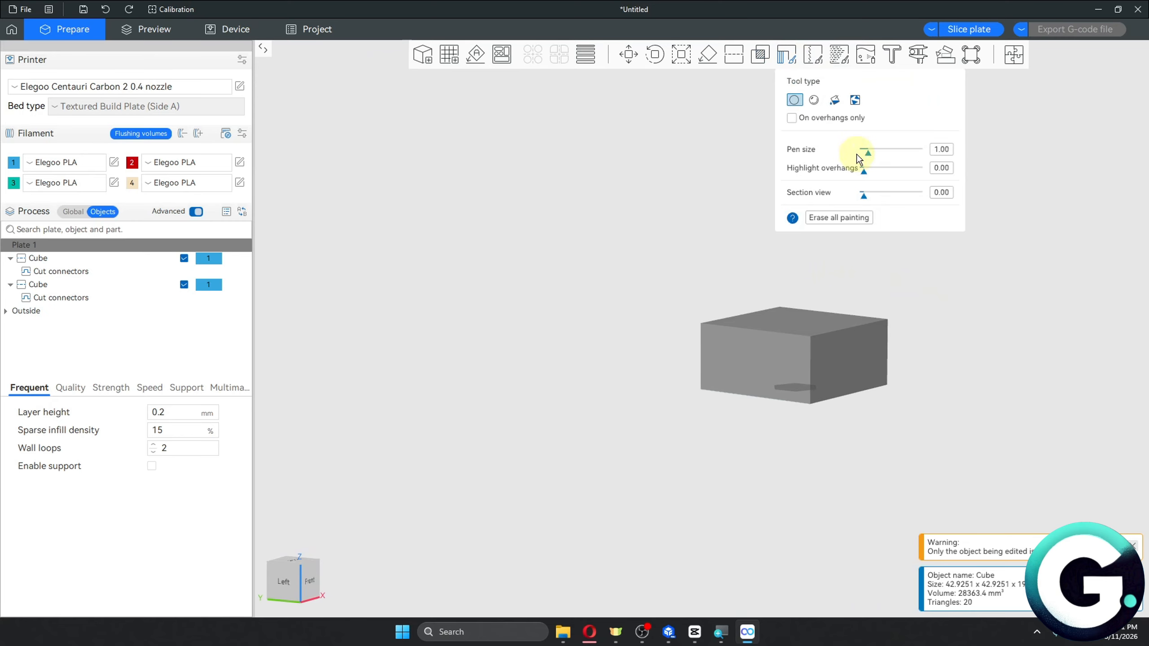
Paint support enforcer areas on the side faces of the cube, orbiting around it.
left_click_drag(985, 295, 946, 304)
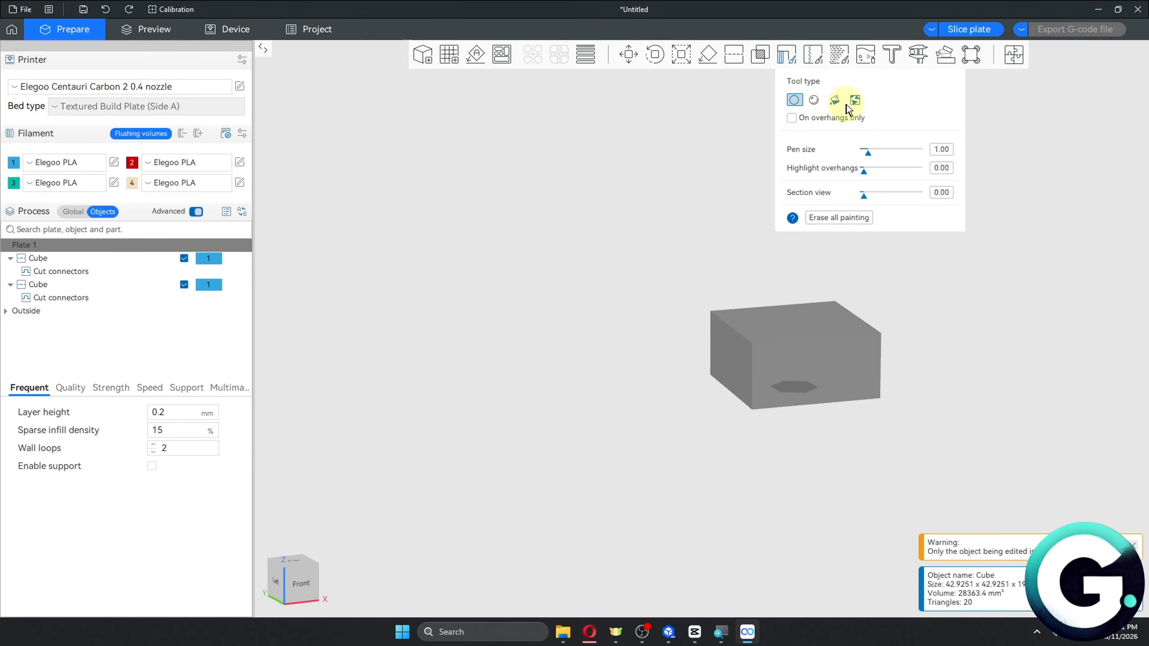
left_click_drag(1047, 312, 967, 305)
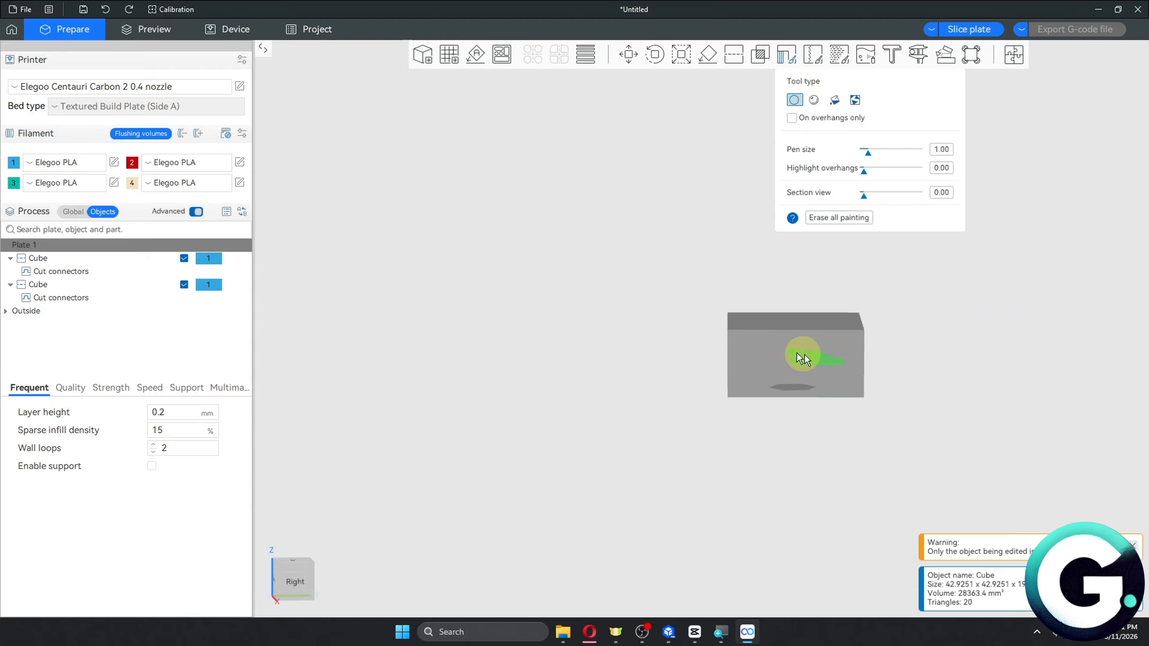
mouse_move(808, 351)
left_mouse_down()
mouse_move(825, 343)
mouse_move(762, 349)
mouse_move(793, 372)
left_mouse_up()
mouse_move(779, 415)
left_mouse_down()
mouse_move(826, 431)
mouse_move(884, 400)
left_mouse_up()
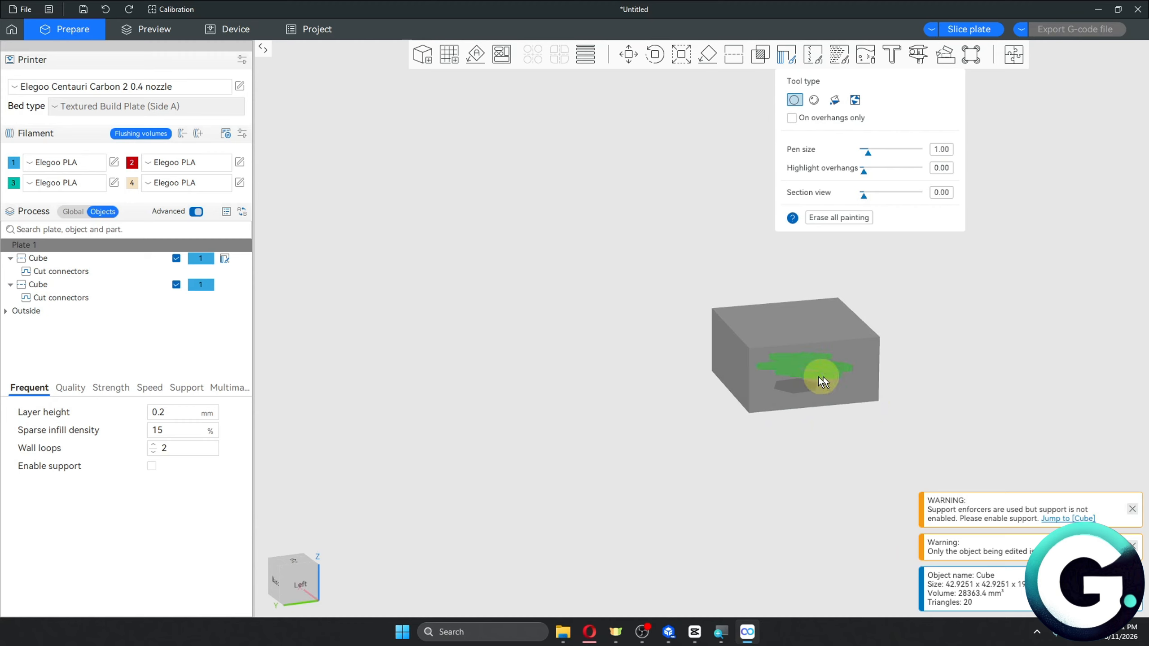
Paint support blocker areas across the cube's faces around the connector hole.
left_click_drag(949, 377, 902, 361)
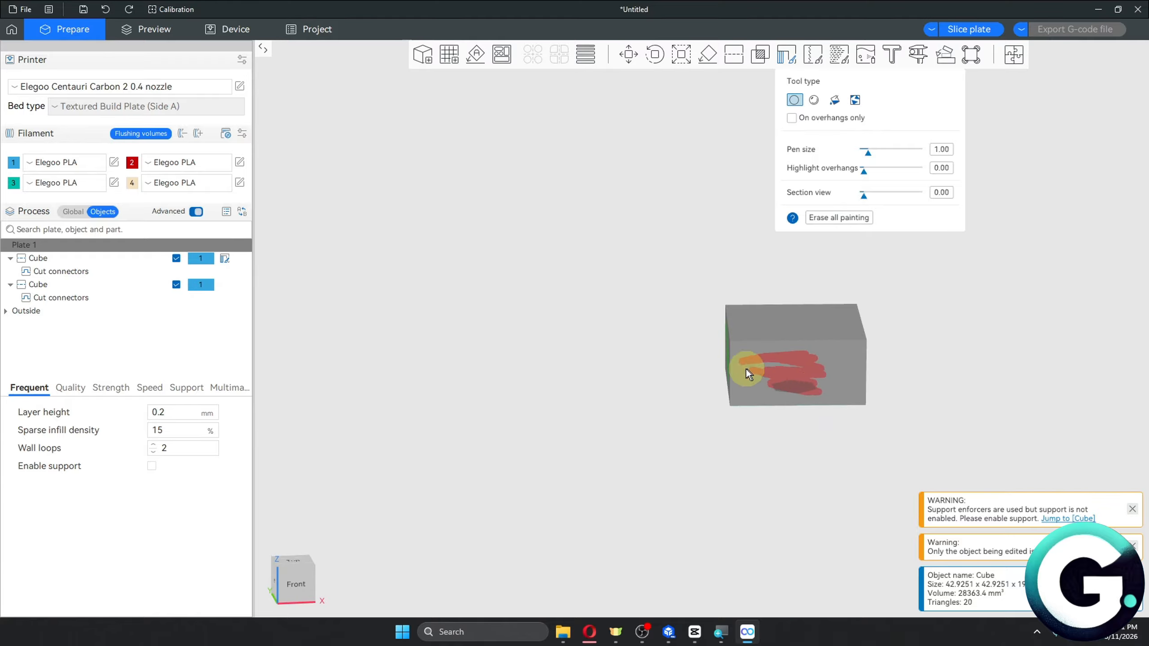
left_click_drag(752, 454, 869, 467)
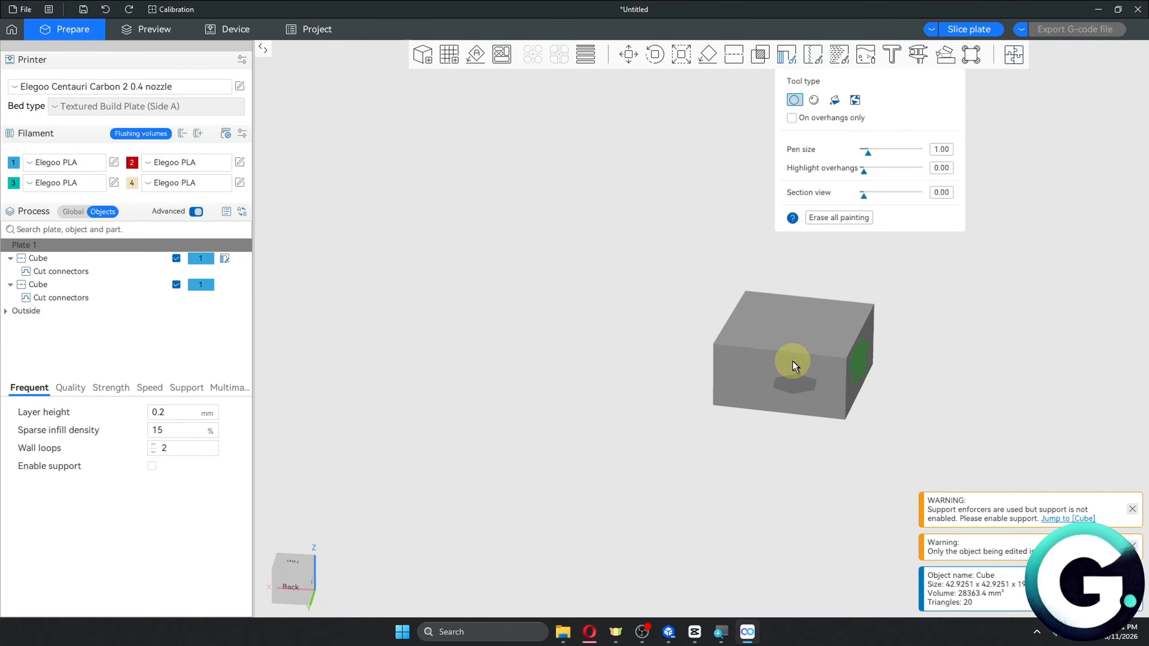
right_click_drag(788, 371, 768, 372)
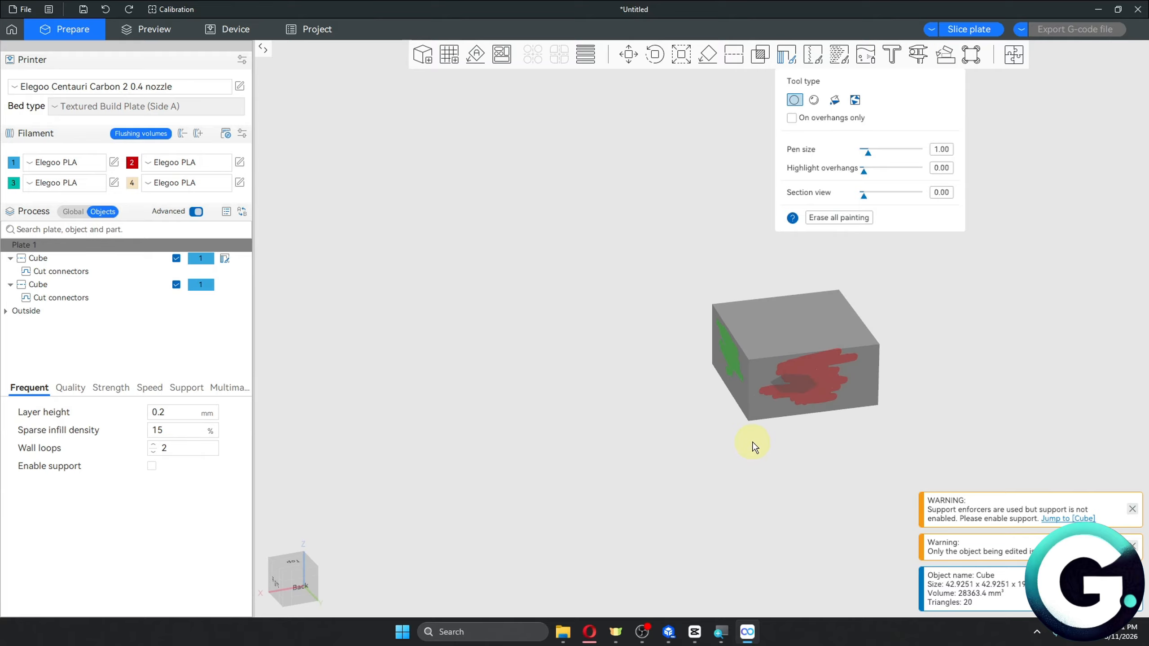